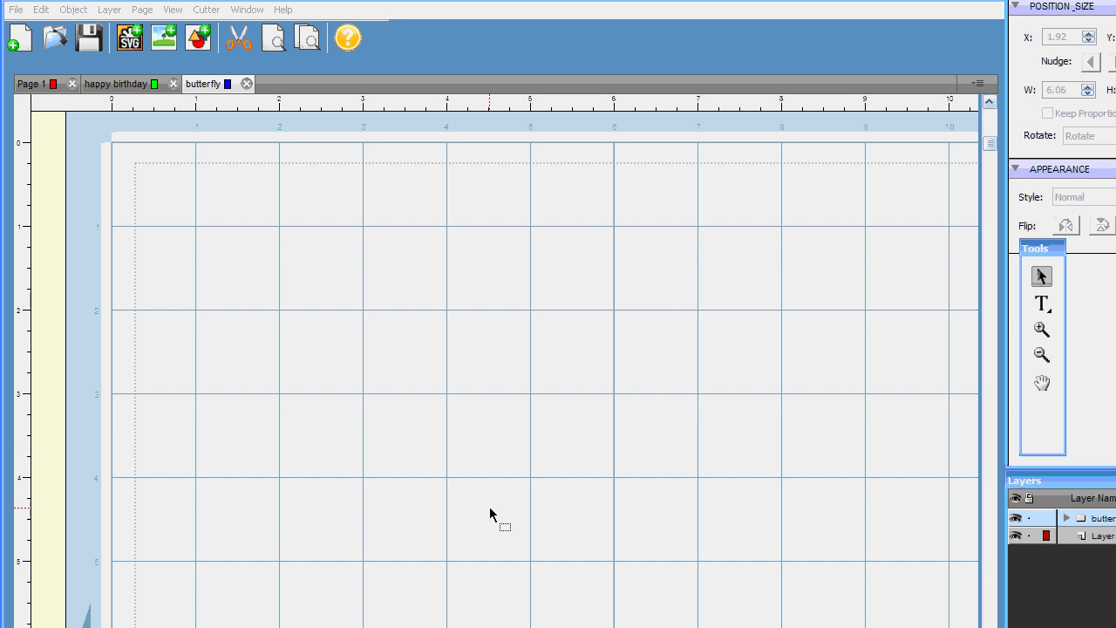
- Look through the flower and happy birthday pages, then return to the empty butterfly page
key(ctrl+Tab)
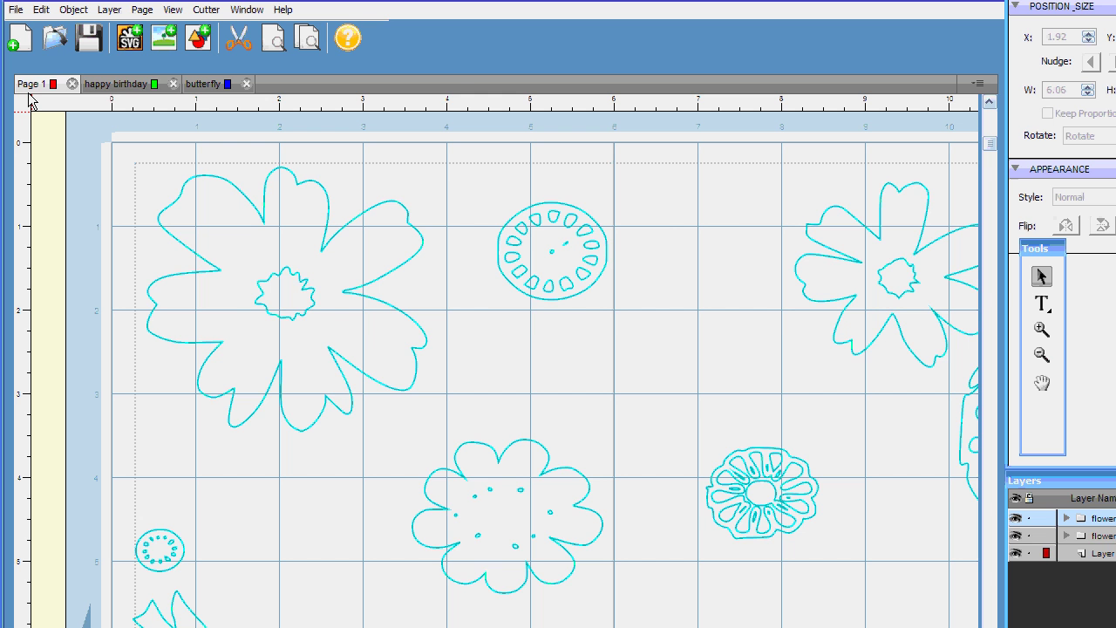
click(98, 86)
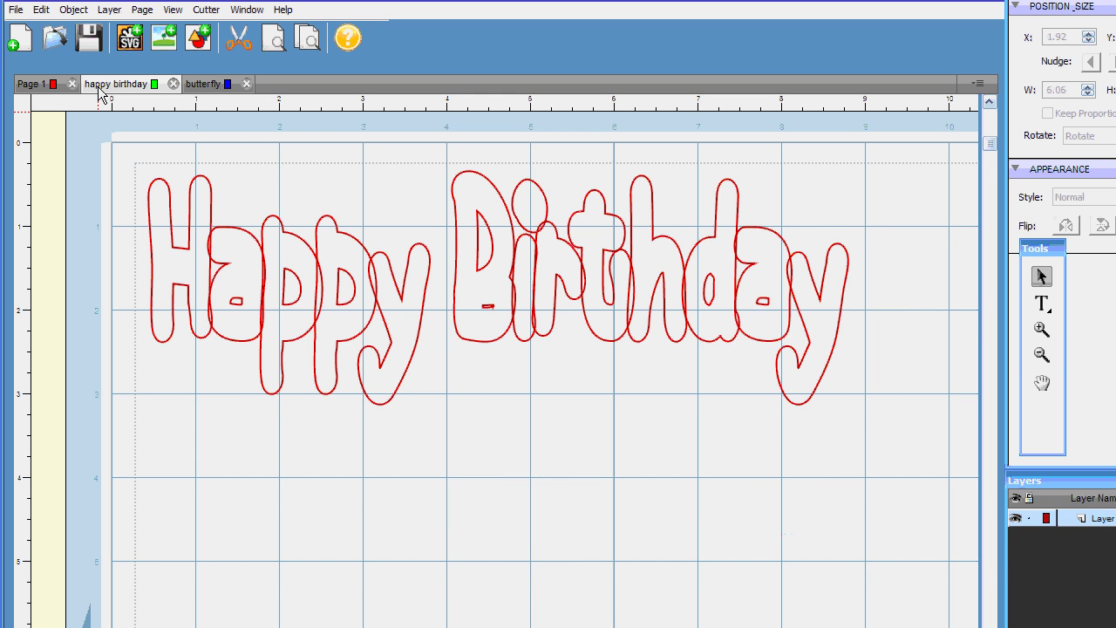
click(199, 84)
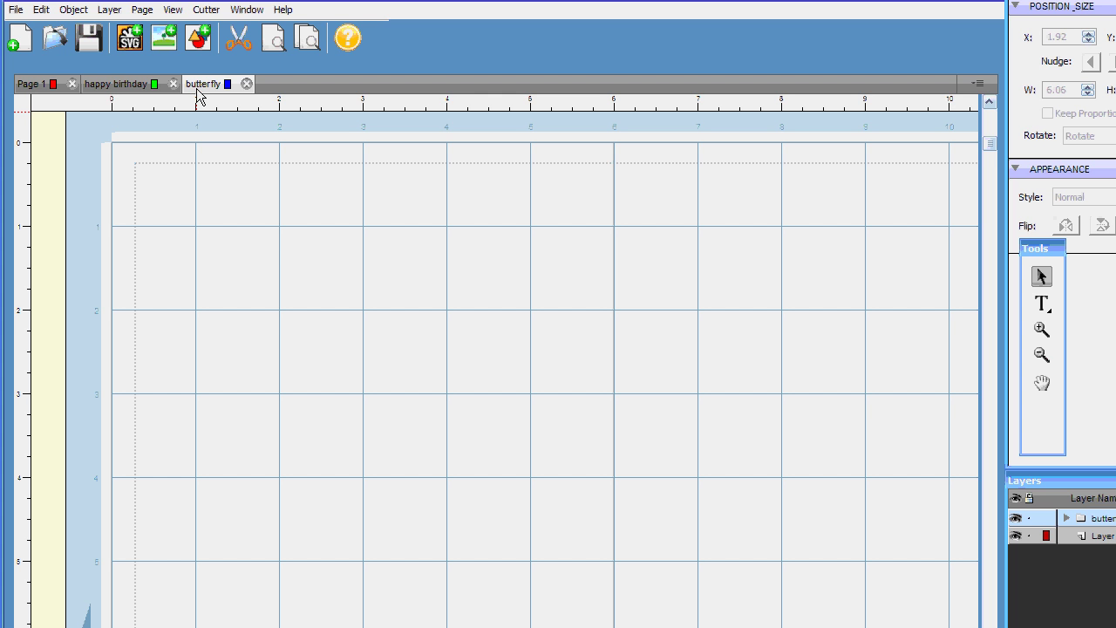
- Load butterfly.jpg (581 x 422) from My Cricut Designs into the Autotrace Image dialog
click(171, 44)
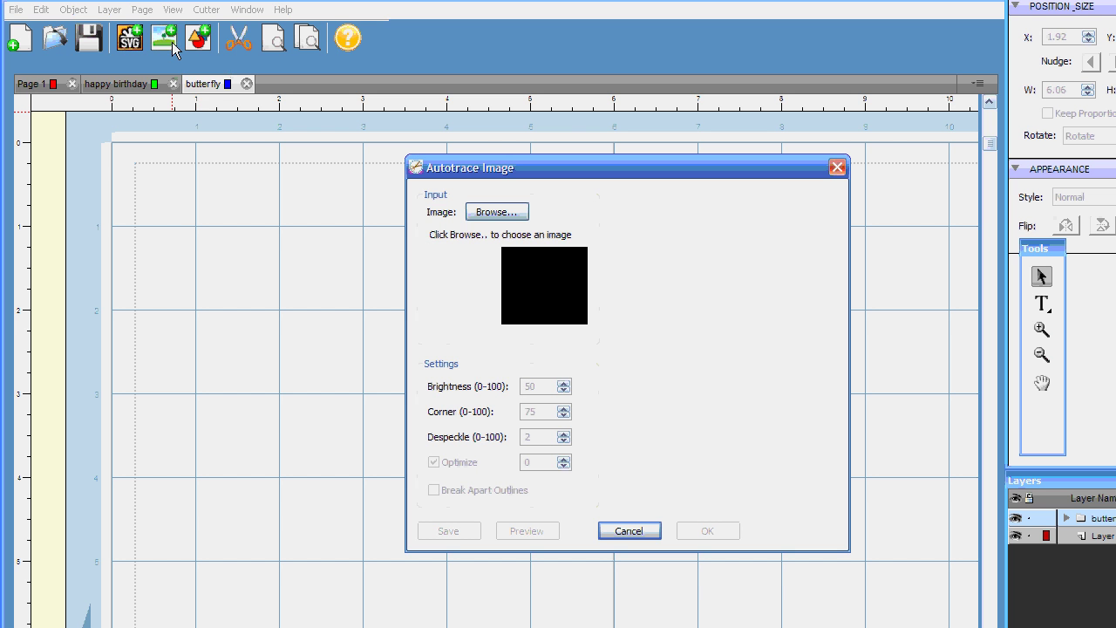
click(512, 214)
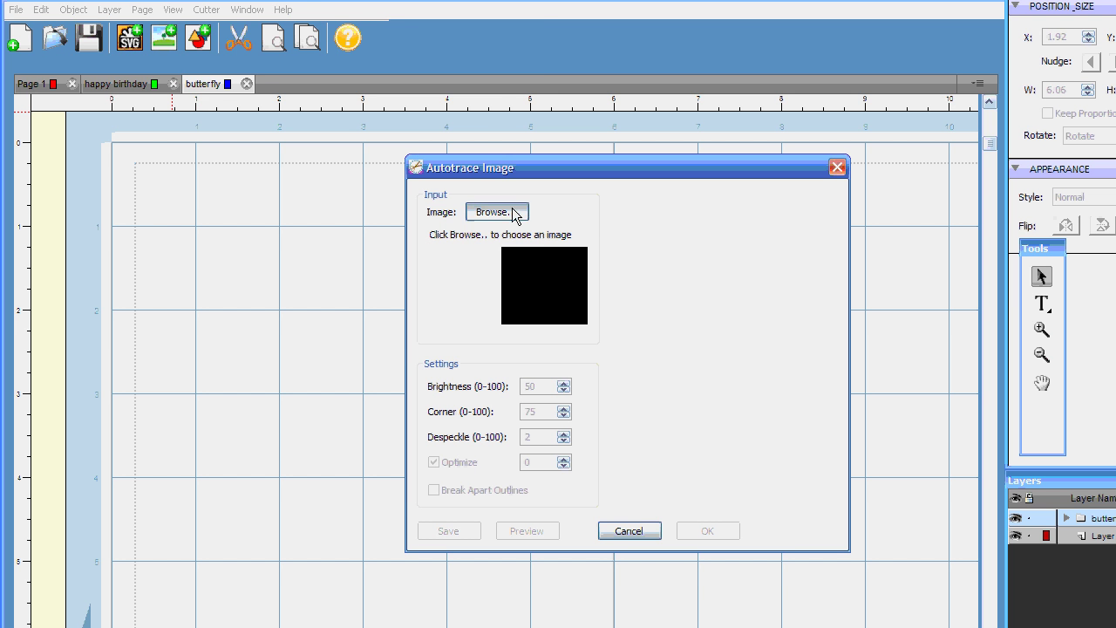
click(523, 315)
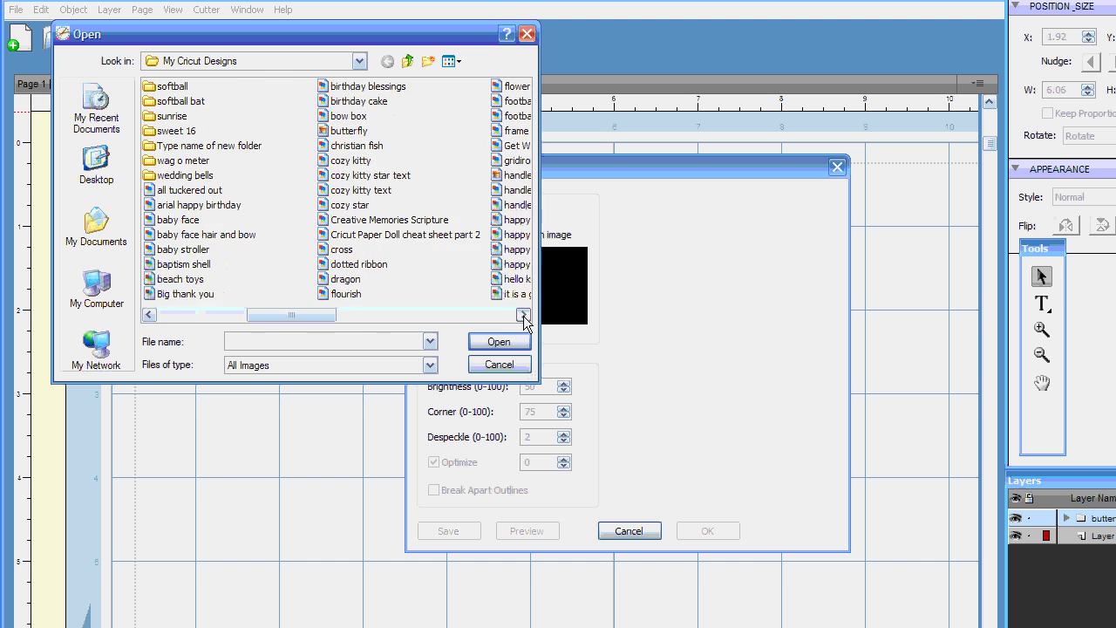
click(523, 314)
click(523, 315)
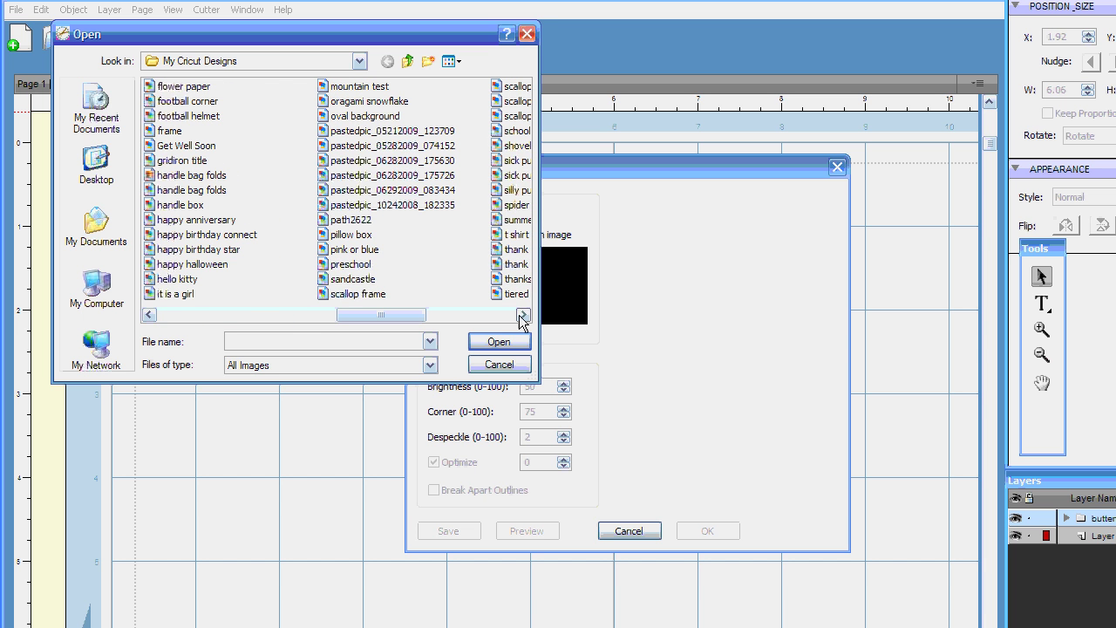
click(157, 316)
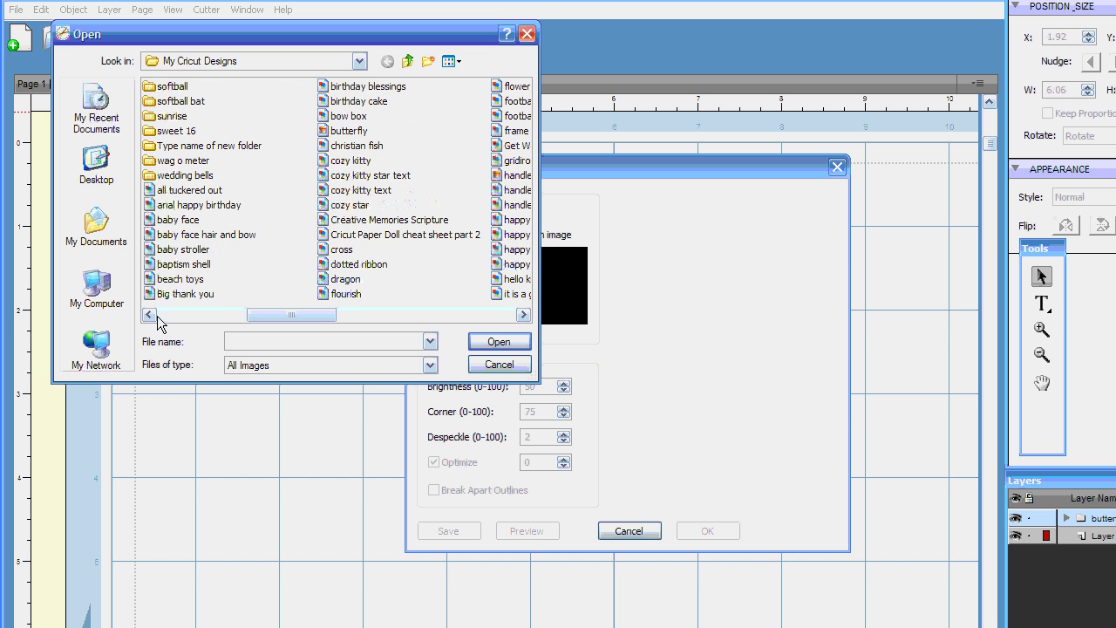
click(342, 131)
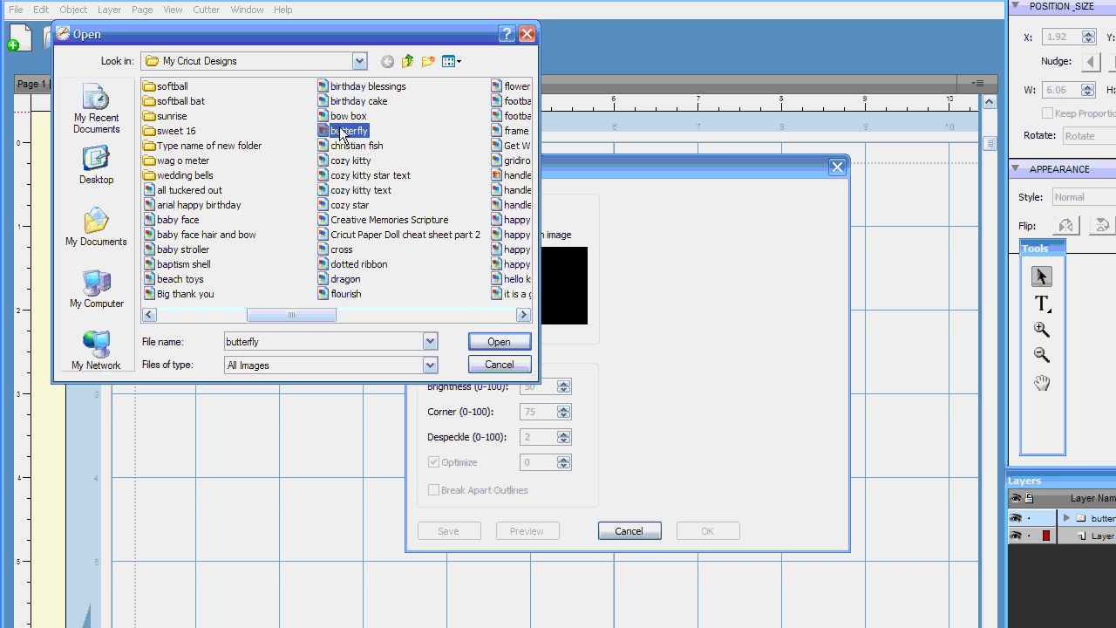
click(498, 341)
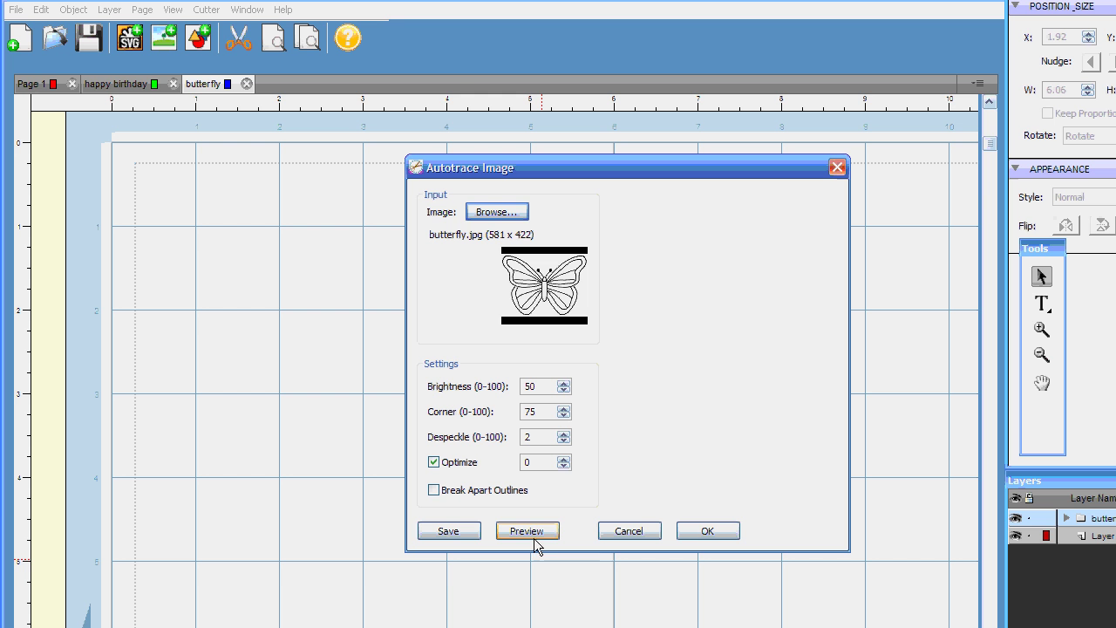
- Preview the butterfly trace, enable Break Apart Outlines, and place the 7.90-wide outline on the page
click(529, 534)
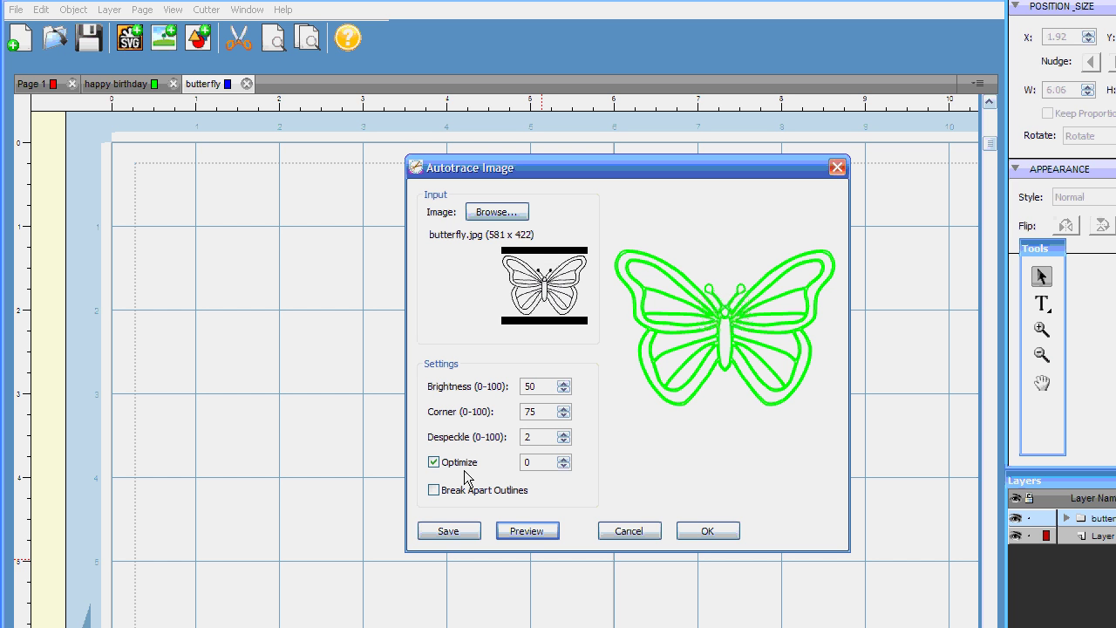
click(434, 490)
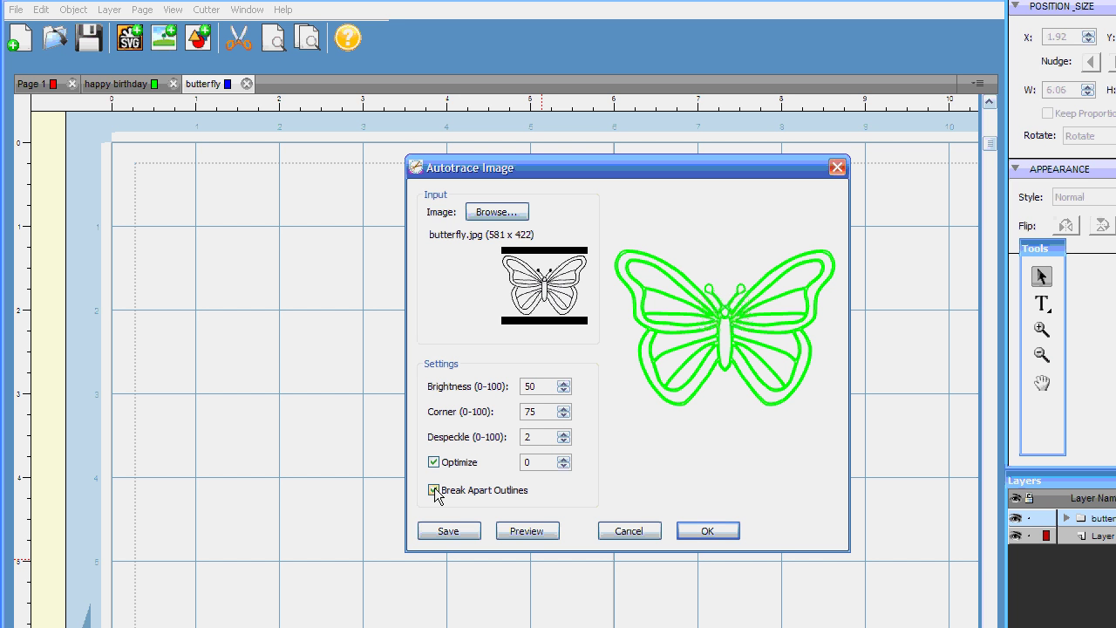
click(704, 535)
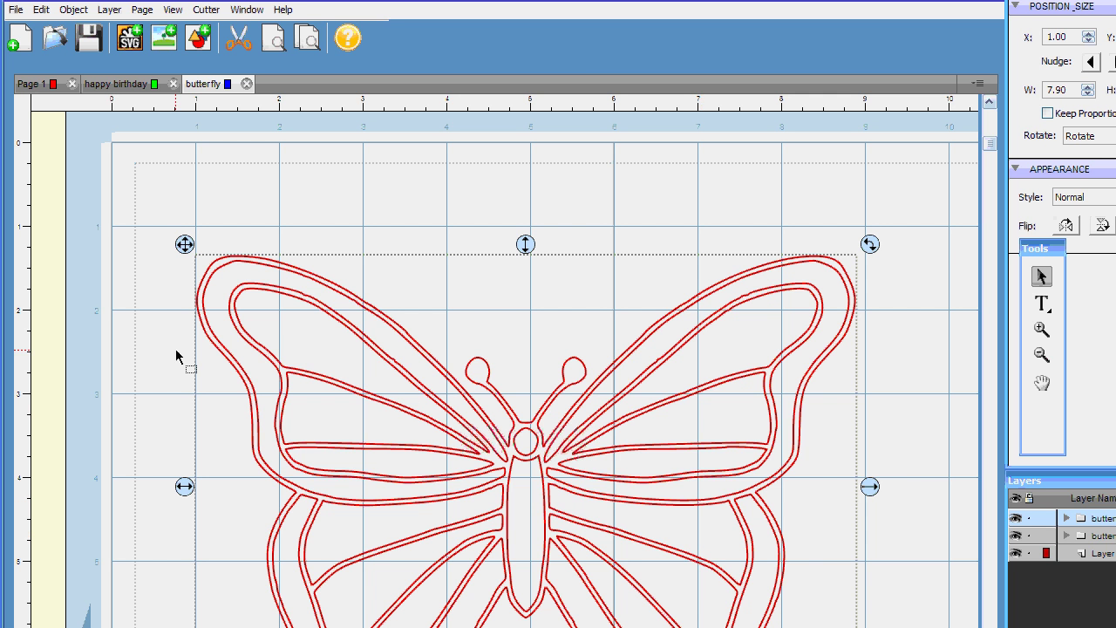
- Move the traced butterfly up-left and scale it down from 7.90 to 6.24 wide
drag(184, 243, 175, 169)
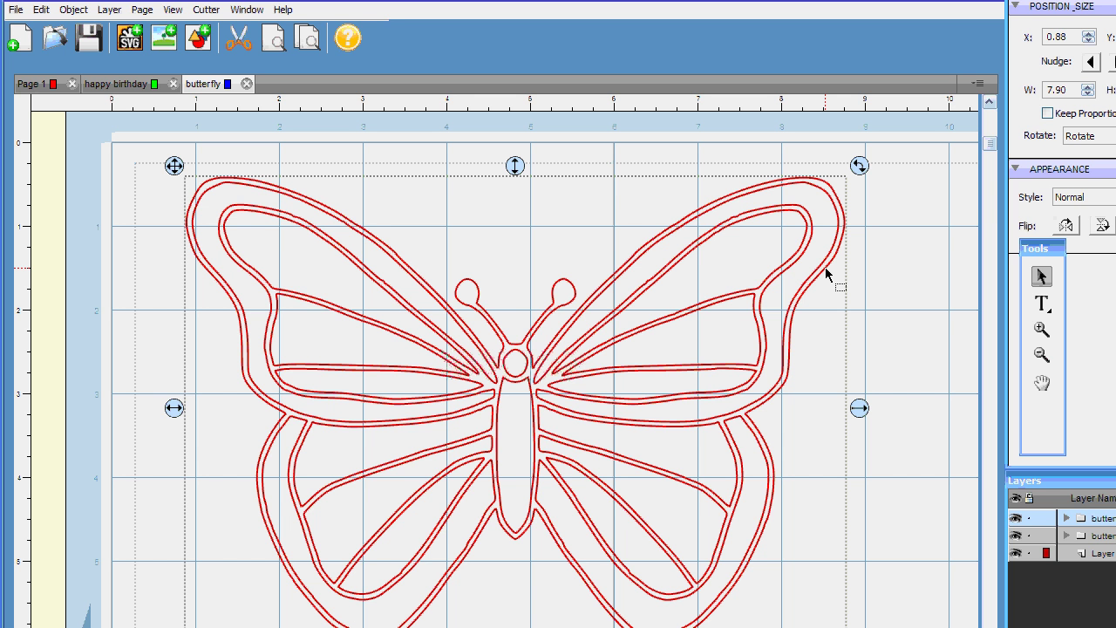
drag(858, 626, 720, 560)
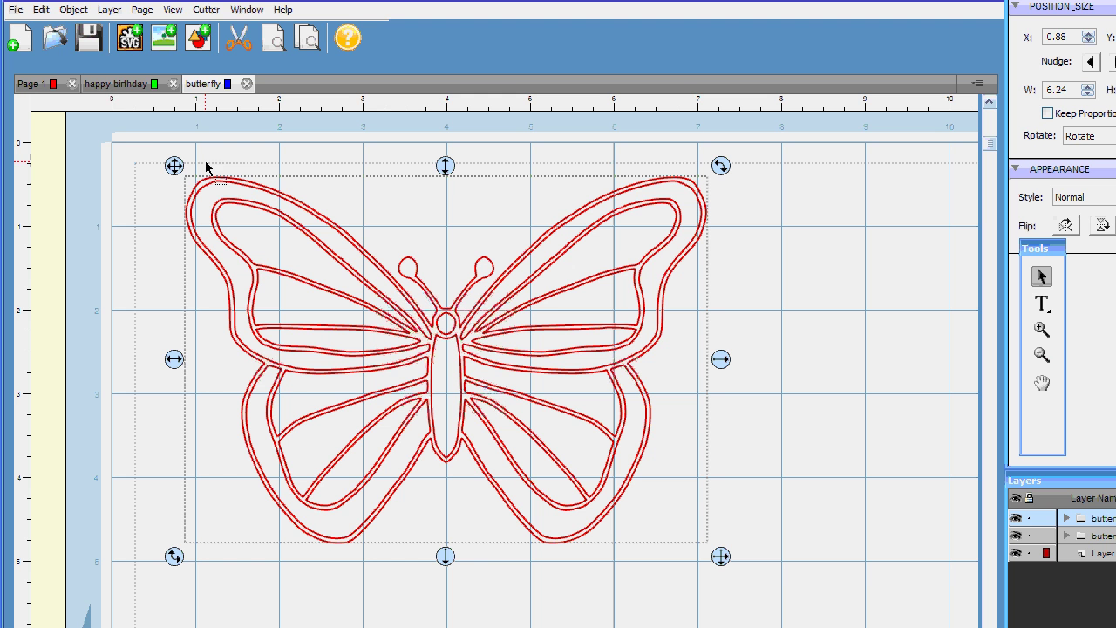
- Ungroup the traced butterfly and drag its outer outline right to X 4.77, clear of the inner pieces
click(75, 11)
click(88, 63)
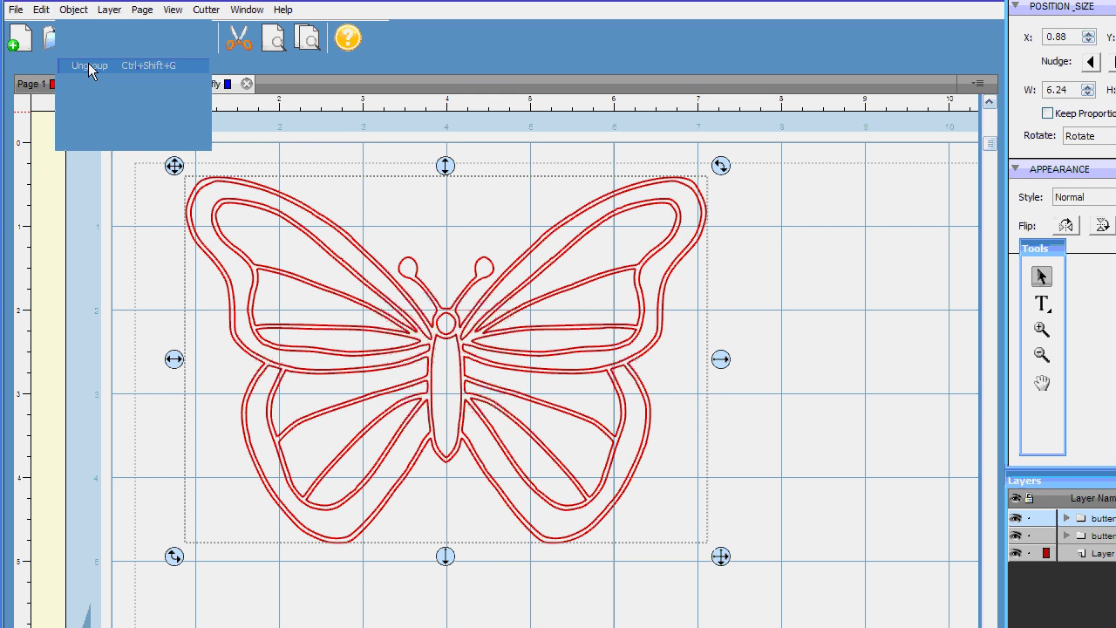
click(820, 331)
click(654, 392)
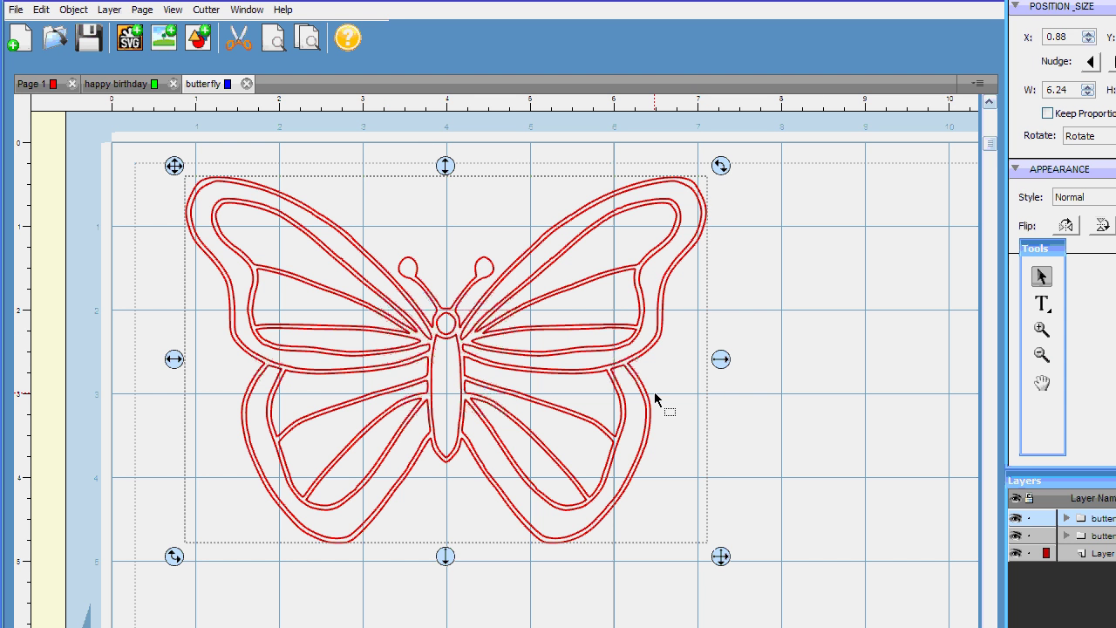
drag(175, 166, 499, 290)
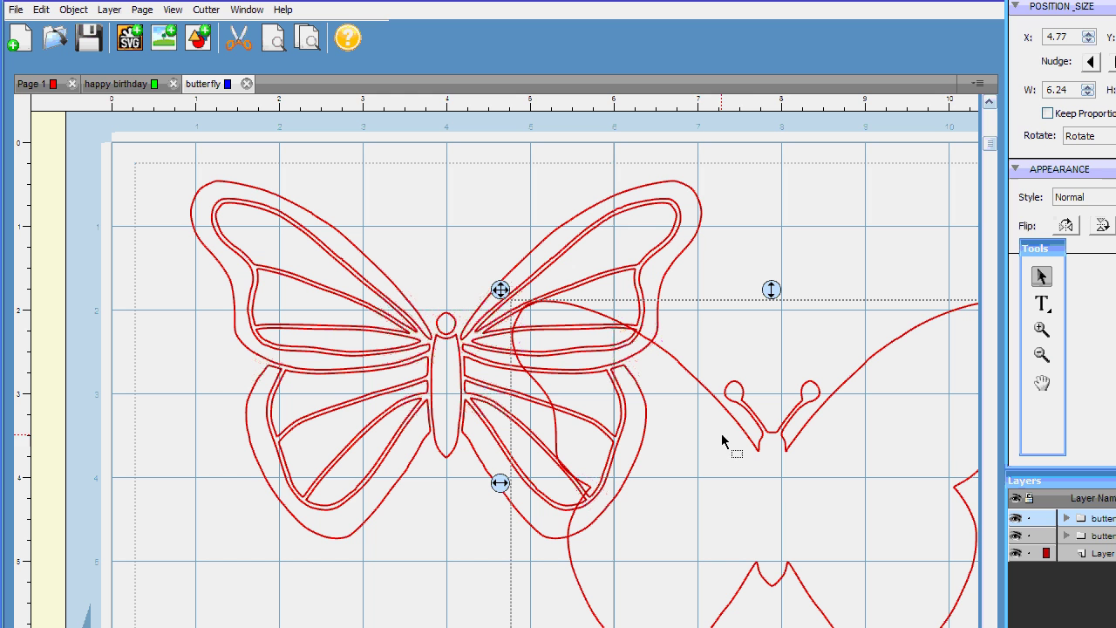
click(419, 381)
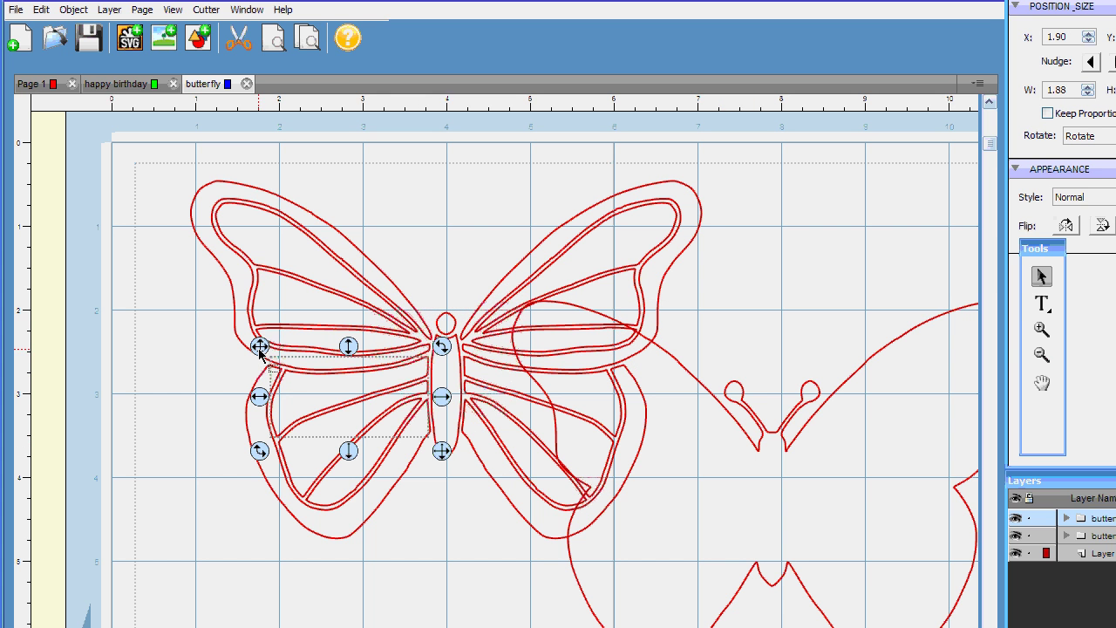
- Delete the left wing detail pieces, singly and by box selection
mouse_move(259, 346)
mouse_down()
mouse_move(114, 465)
mouse_move(276, 334)
mouse_move(260, 334)
mouse_up()
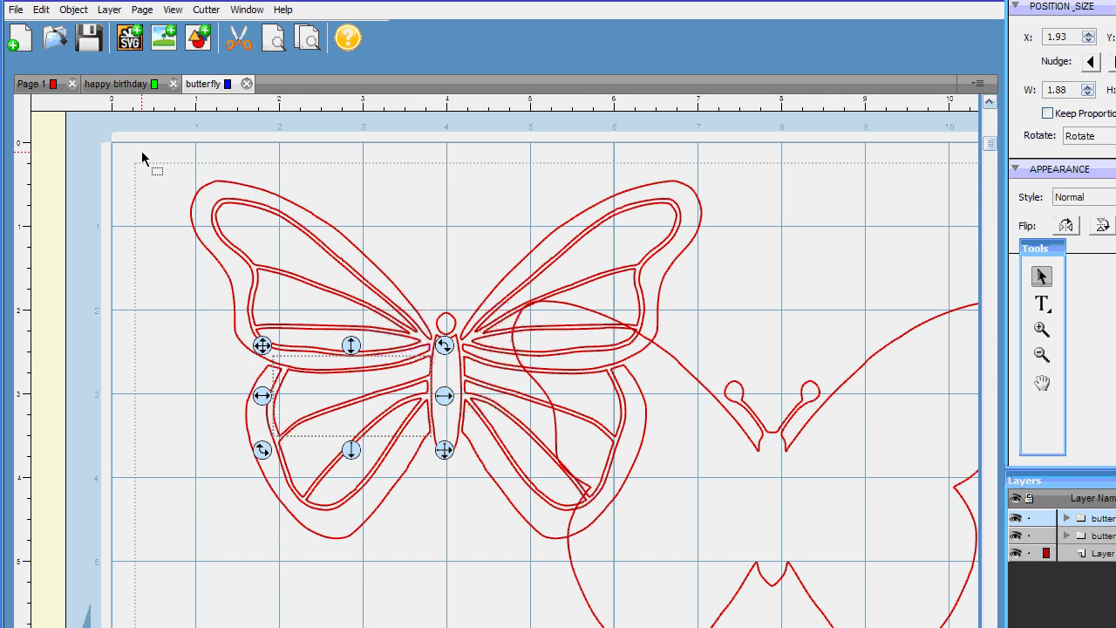
click(334, 250)
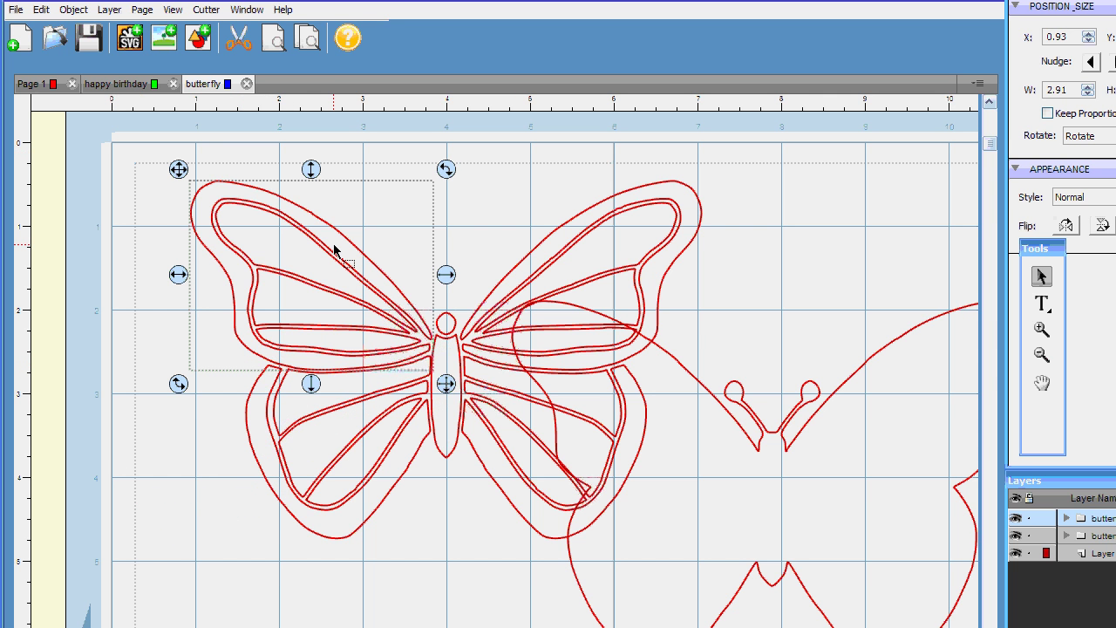
key(Delete)
drag(214, 191, 455, 551)
key(Delete)
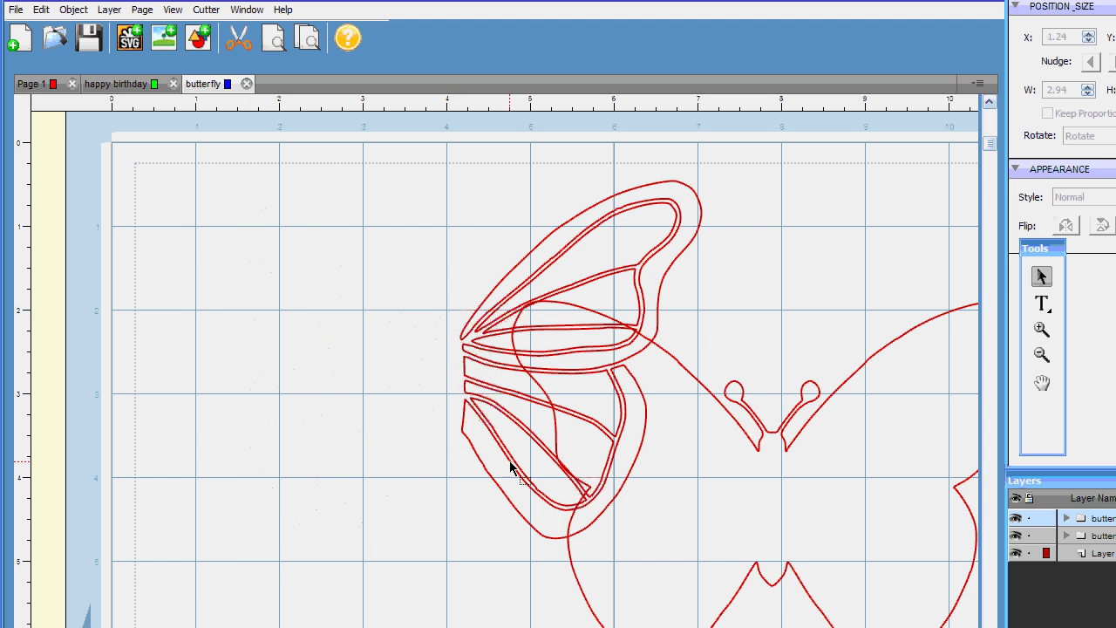
click(480, 463)
key(Delete)
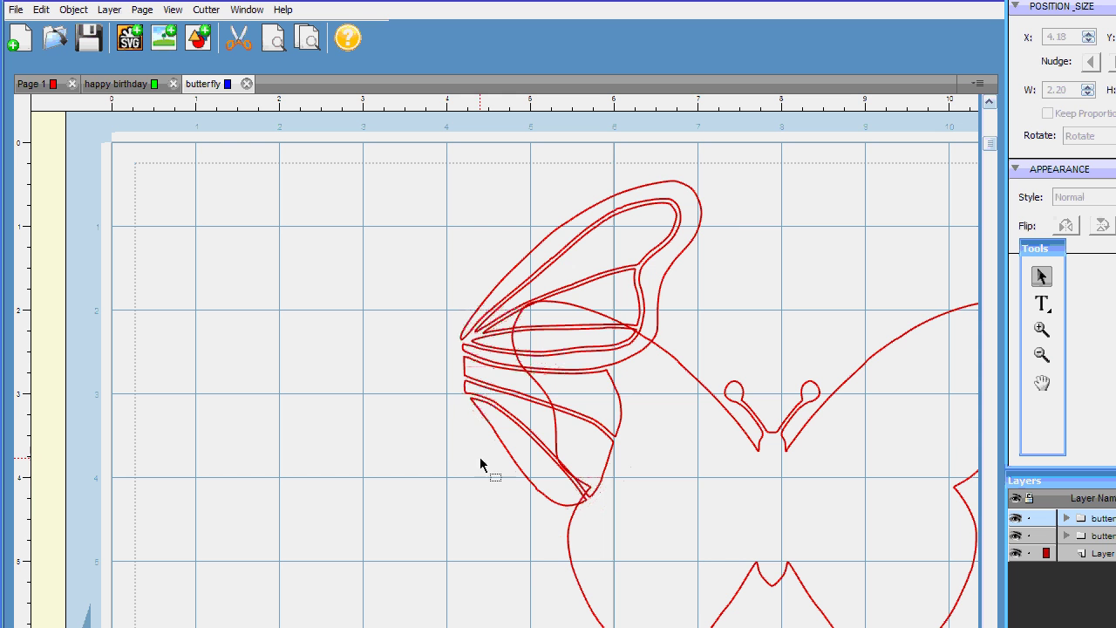
click(494, 416)
key(Delete)
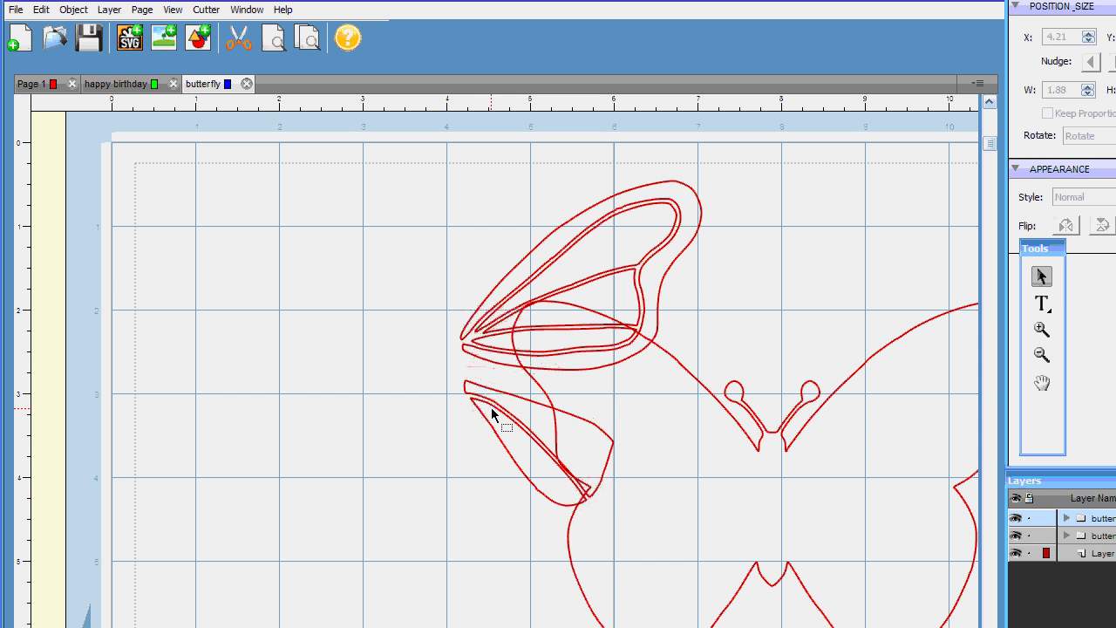
- Delete the remaining upper and lower wing pieces and the small wing-tip piece, keeping the outer outline
click(487, 349)
key(Delete)
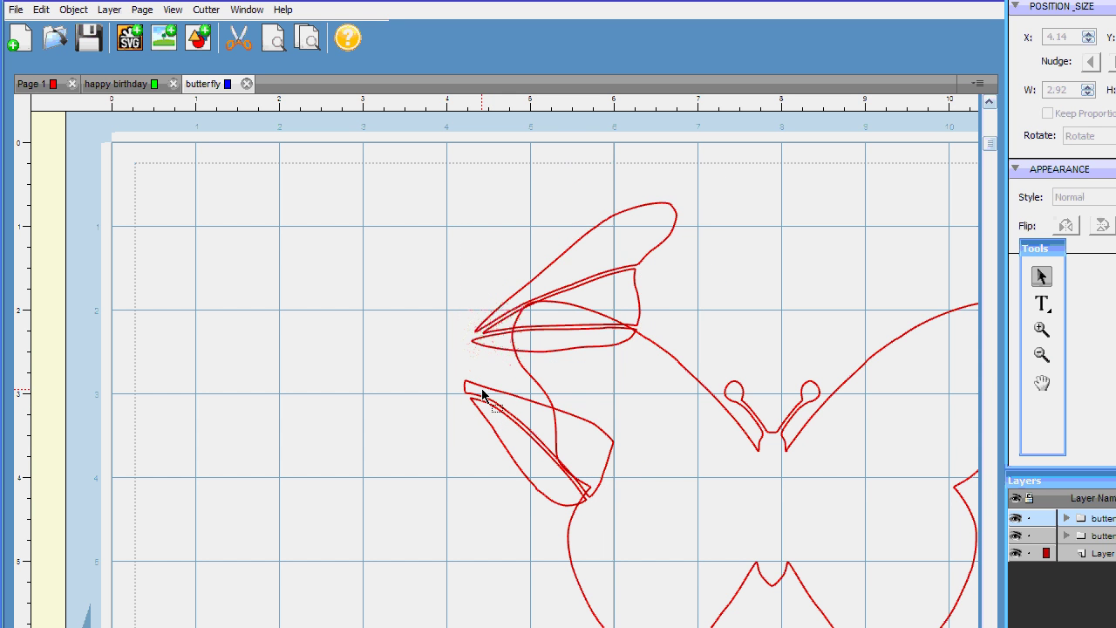
click(481, 389)
key(Delete)
click(482, 407)
key(Delete)
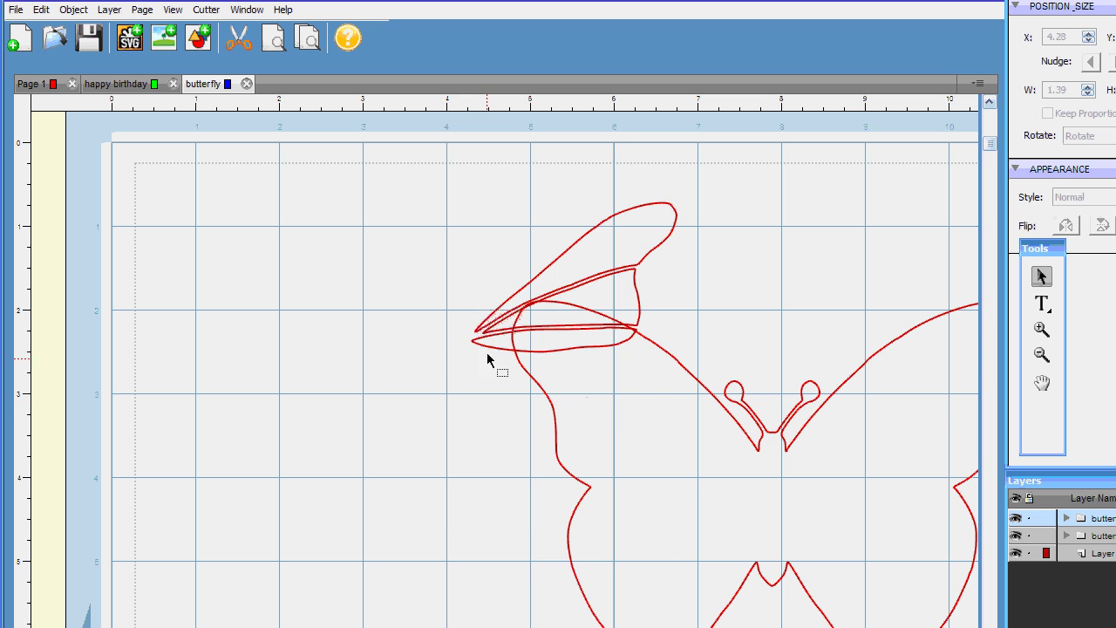
click(487, 343)
key(Delete)
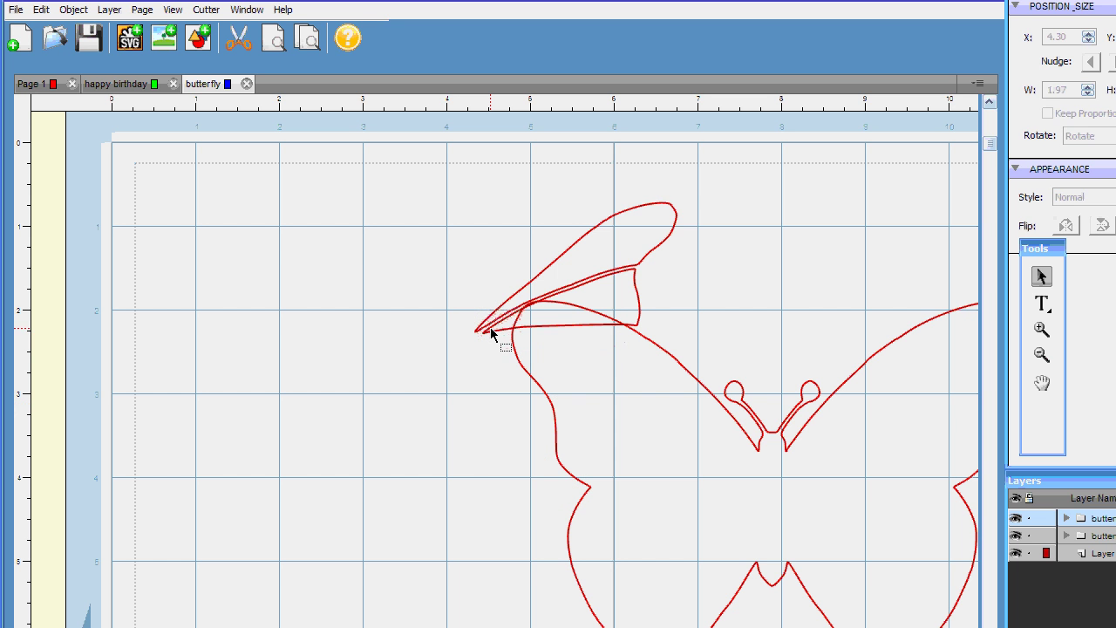
click(490, 326)
key(Delete)
click(490, 332)
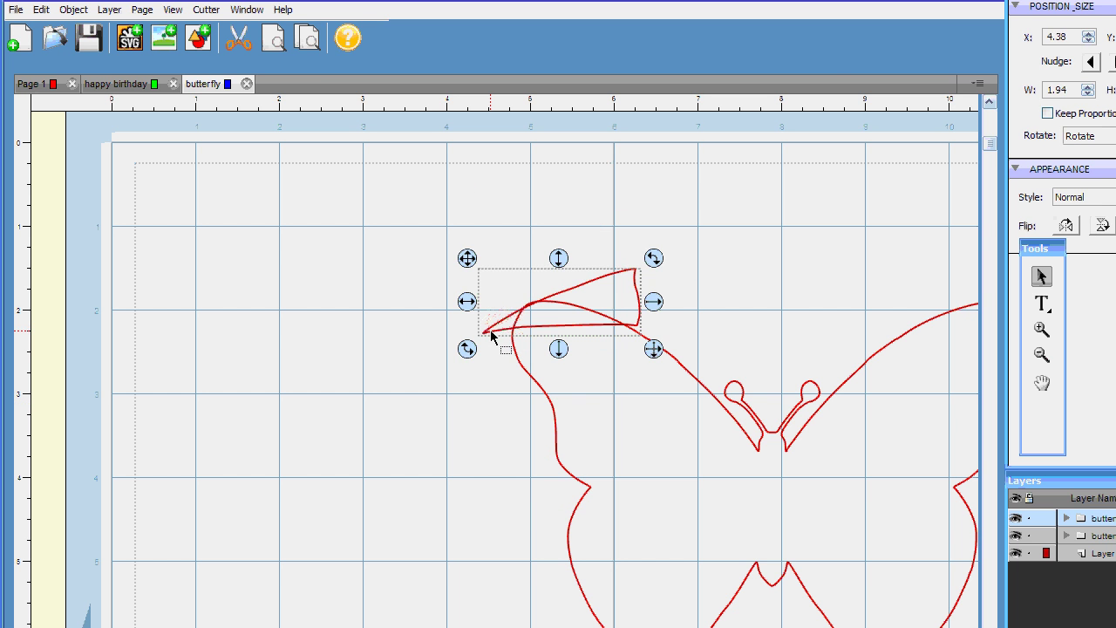
key(Delete)
click(706, 377)
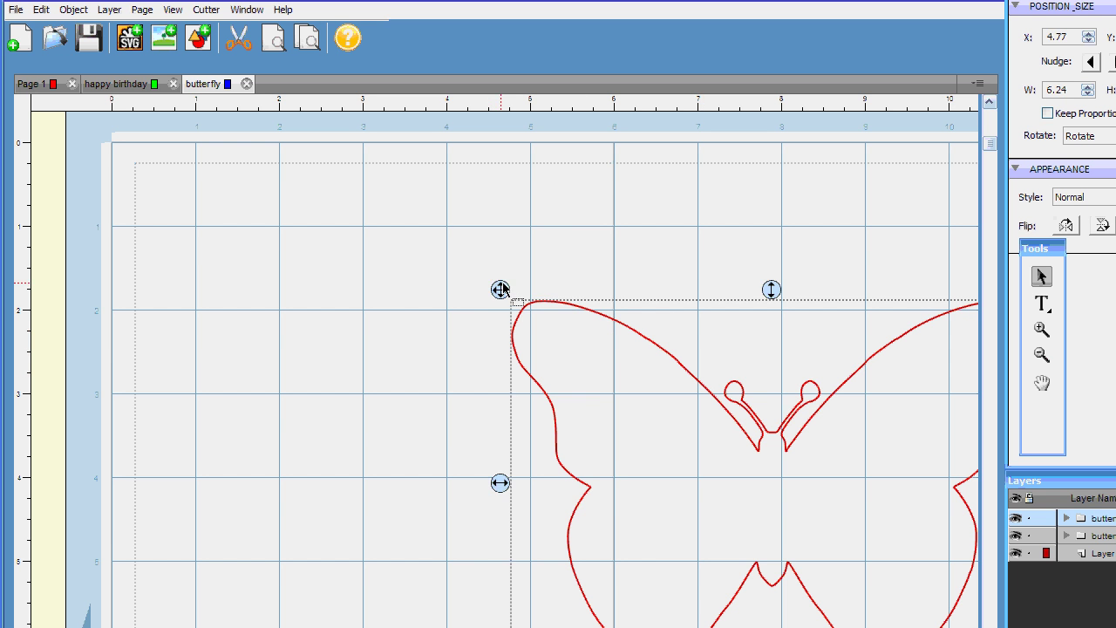
- Move the butterfly outline to the page's top-left, then close Trace Image without tracing
drag(499, 290, 119, 149)
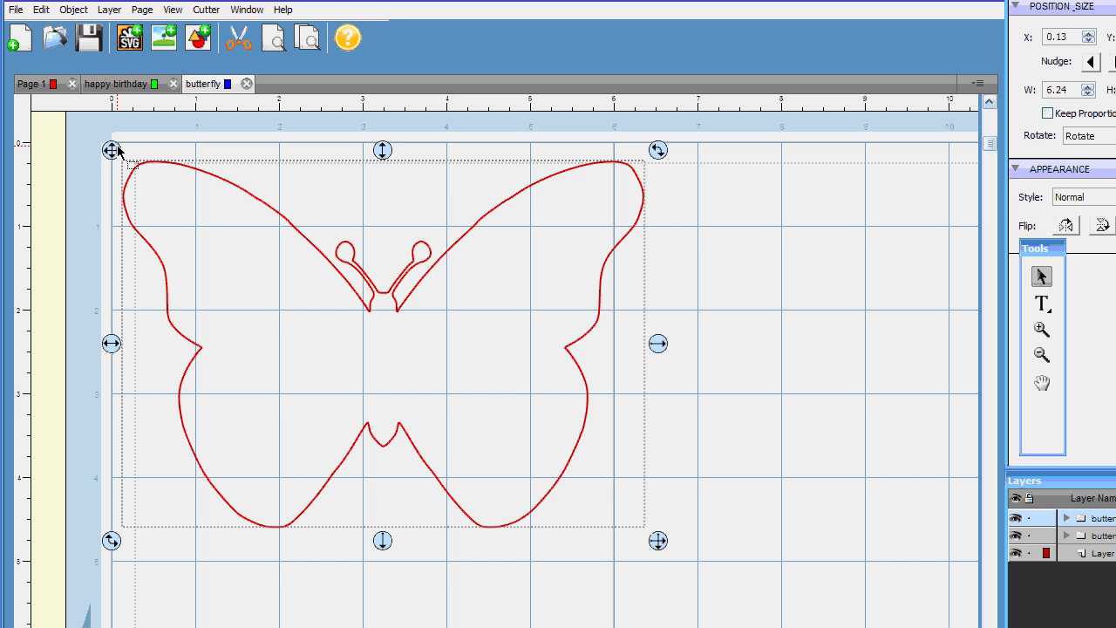
click(166, 40)
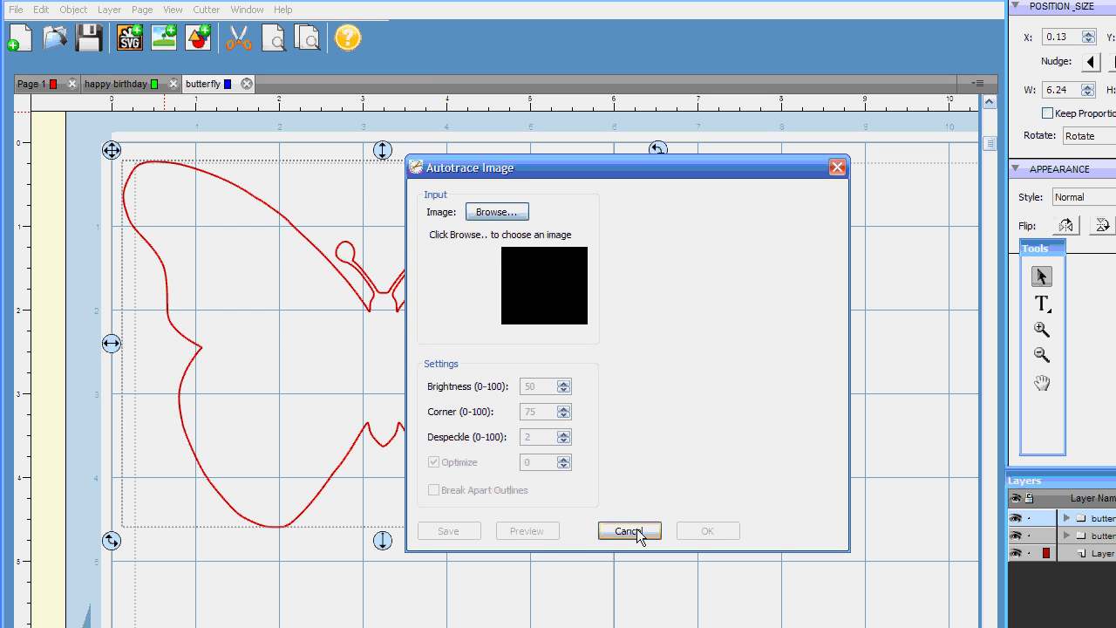
click(837, 168)
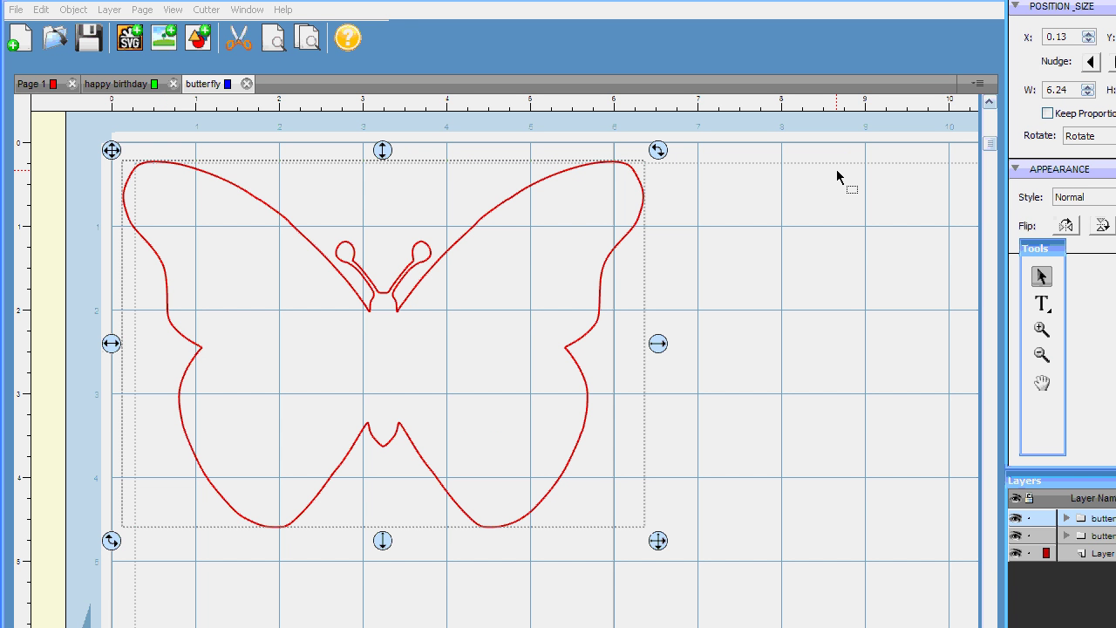